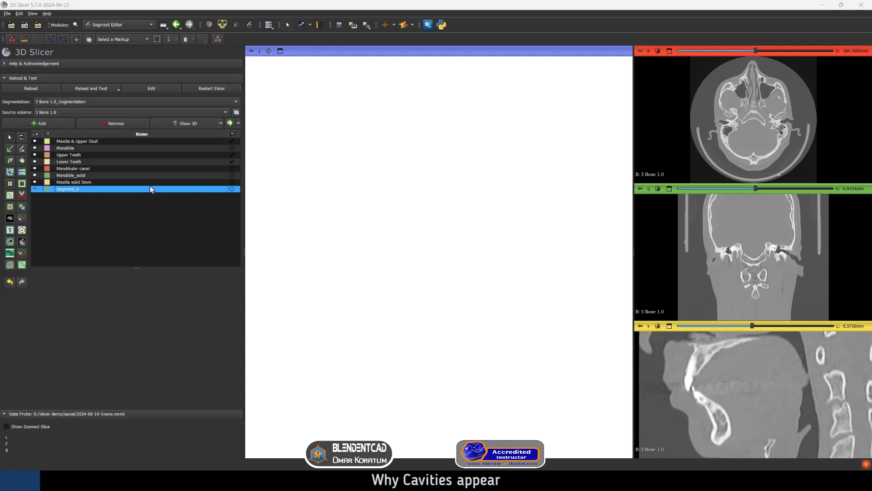
Fill the newly added segment at the end of the list by applying a threshold range of 769.00 to 32767.00
left_click(21, 137)
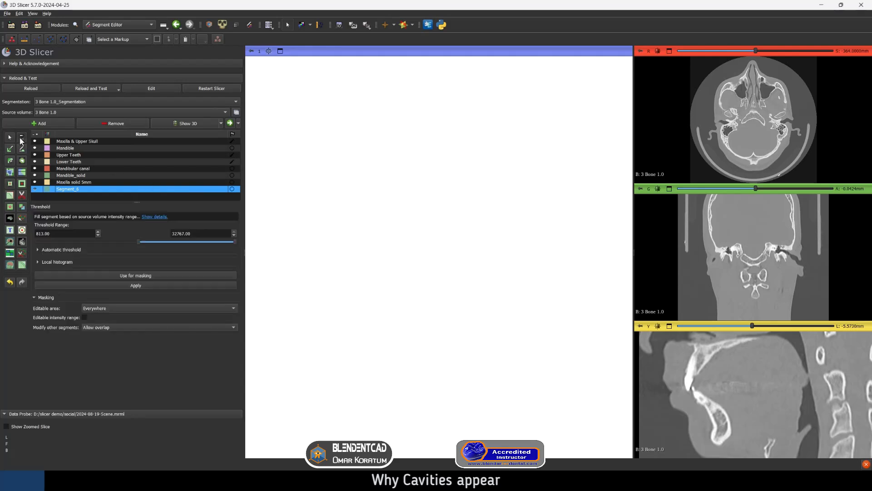
left_click(702, 399)
left_click_drag(704, 401, 705, 401)
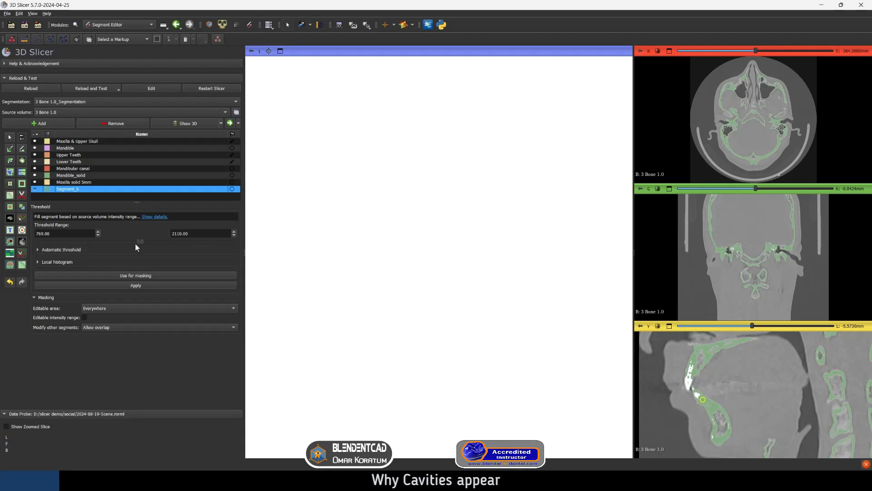
left_click_drag(139, 242, 240, 243)
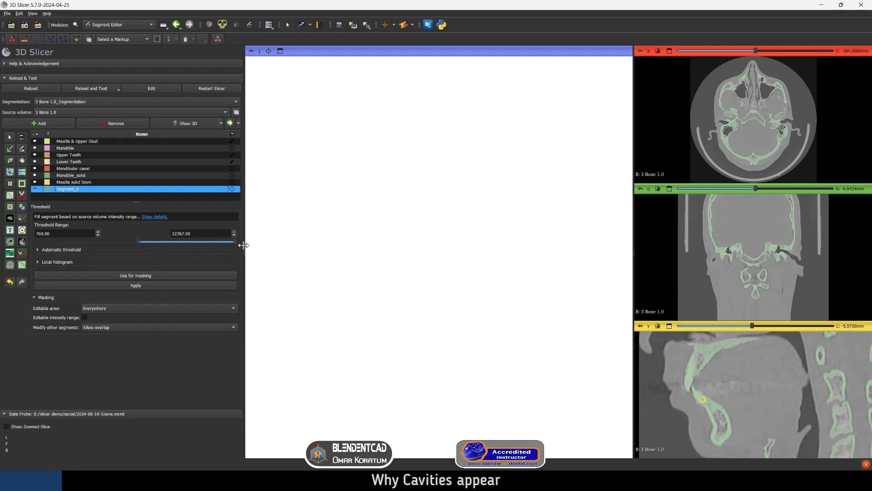
left_click_drag(138, 241, 133, 242)
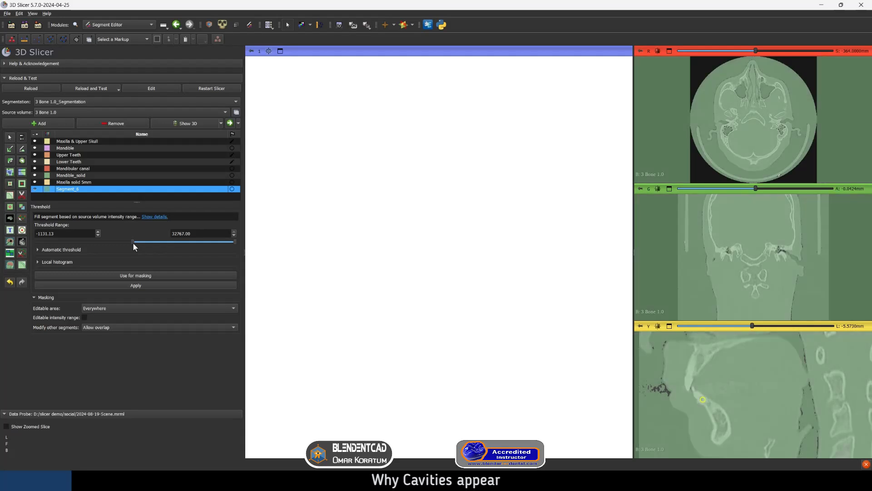
left_click_drag(132, 241, 138, 245)
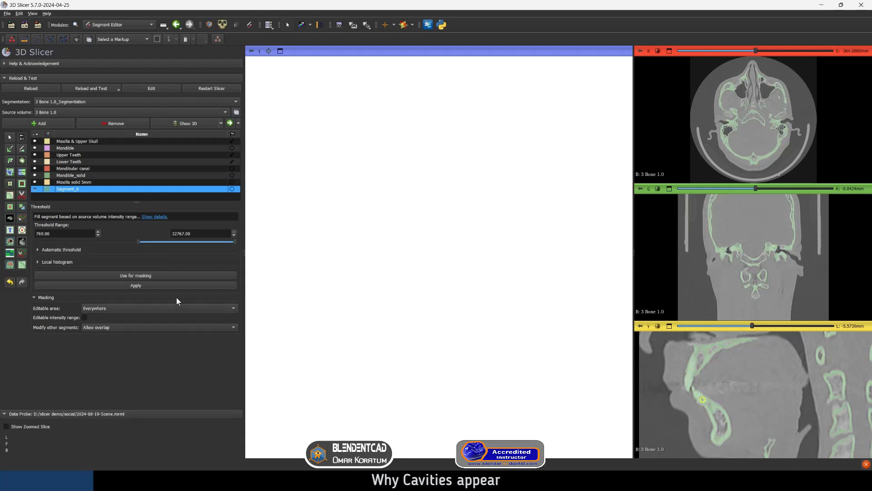
left_click(137, 286)
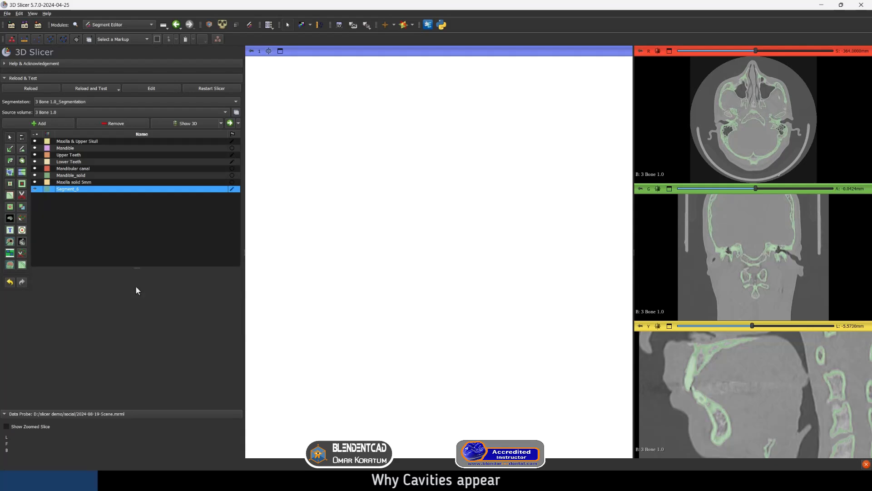
Display the segmentation in 3D and examine the skull model from the front
left_click(188, 123)
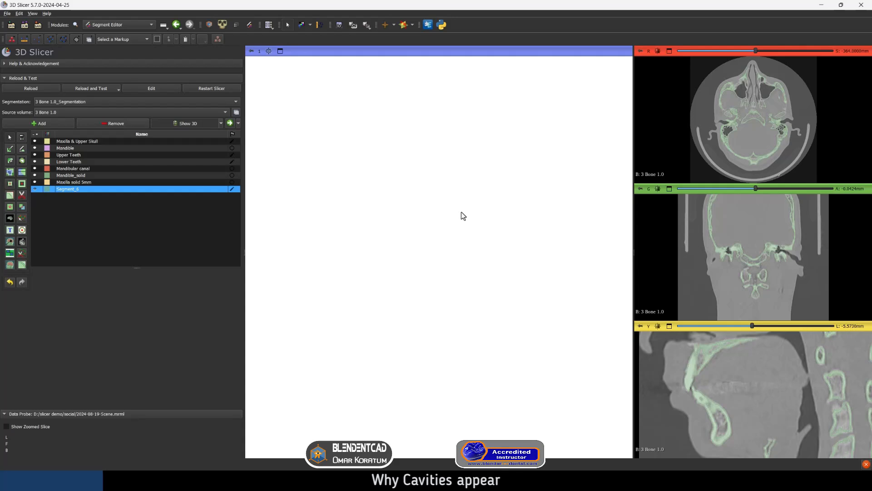
left_click_drag(466, 299, 493, 288)
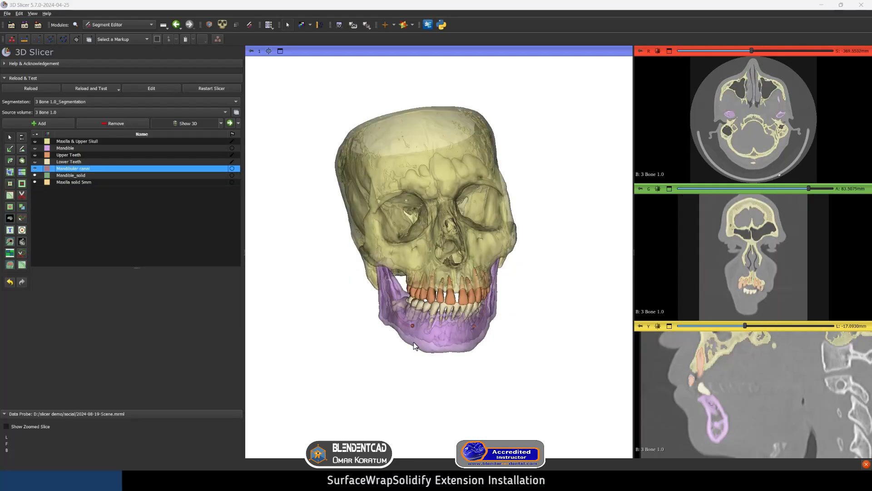
mouse_move(414, 341)
left_mouse_down()
mouse_move(441, 339)
mouse_move(417, 343)
left_mouse_up()
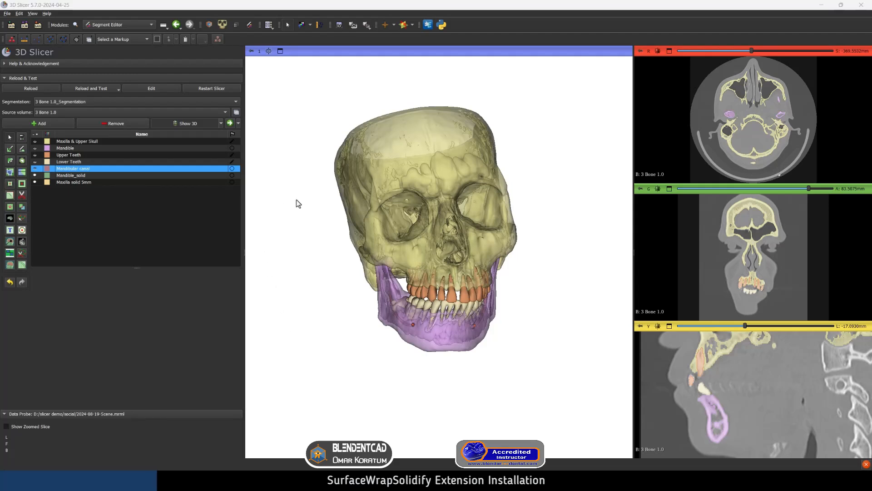
Open the Extensions Manager and search the installable extensions for "surface" to locate SurfaceWrapSolidify
left_click(33, 14)
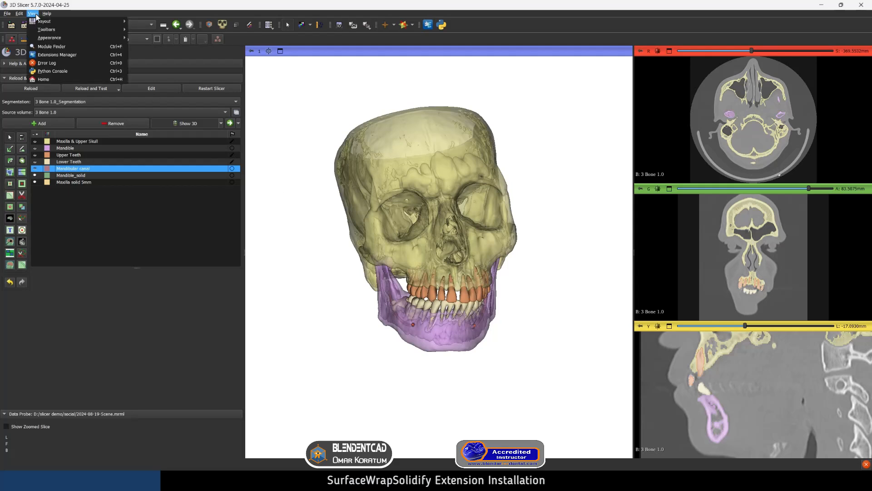
left_click(56, 54)
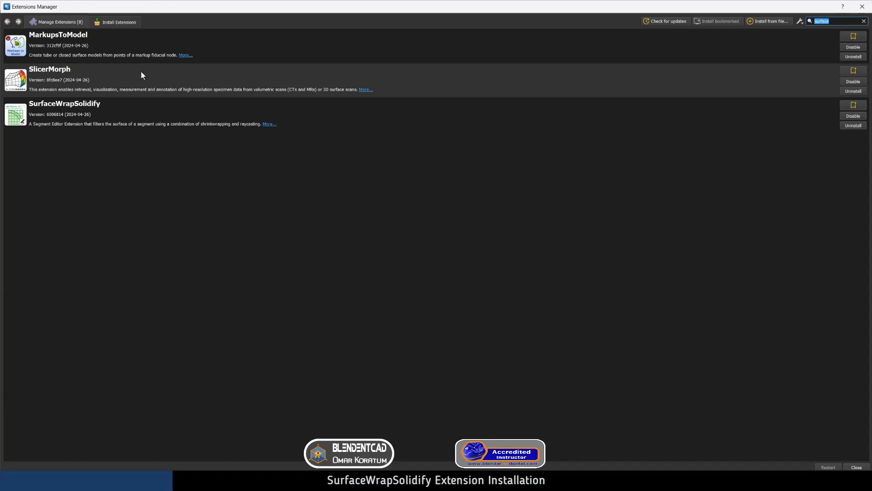
left_click(117, 24)
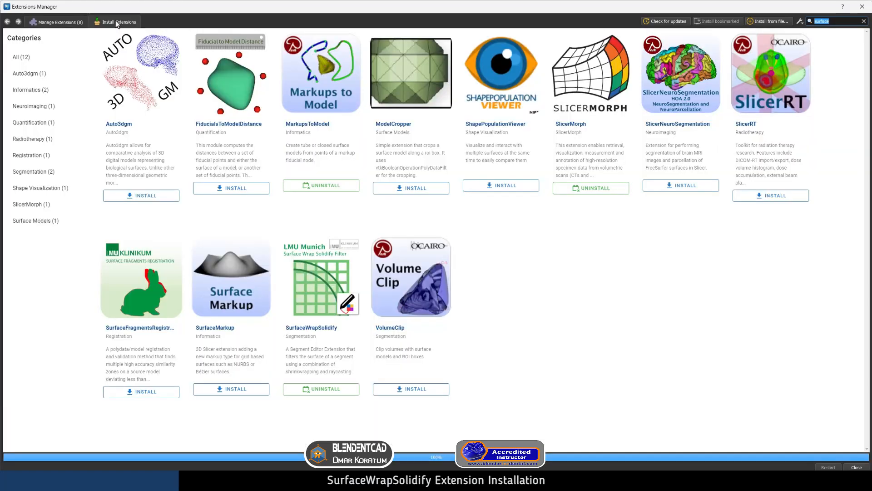
left_click(863, 21)
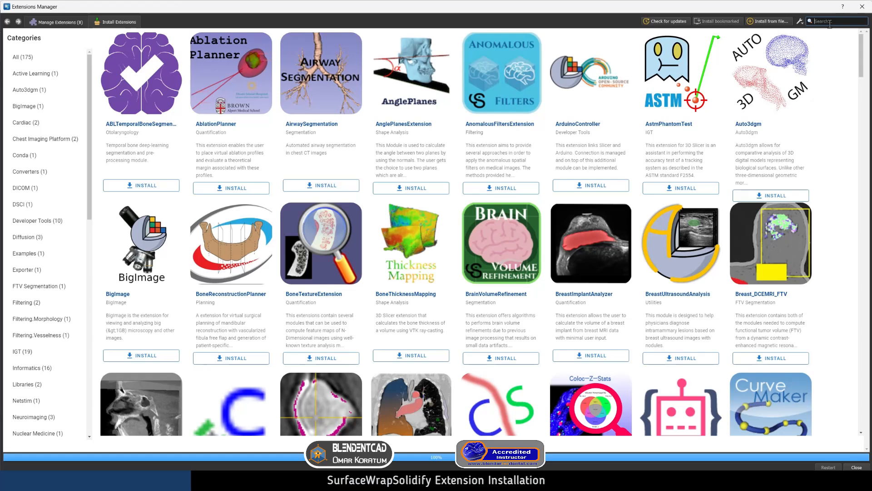
type("surface")
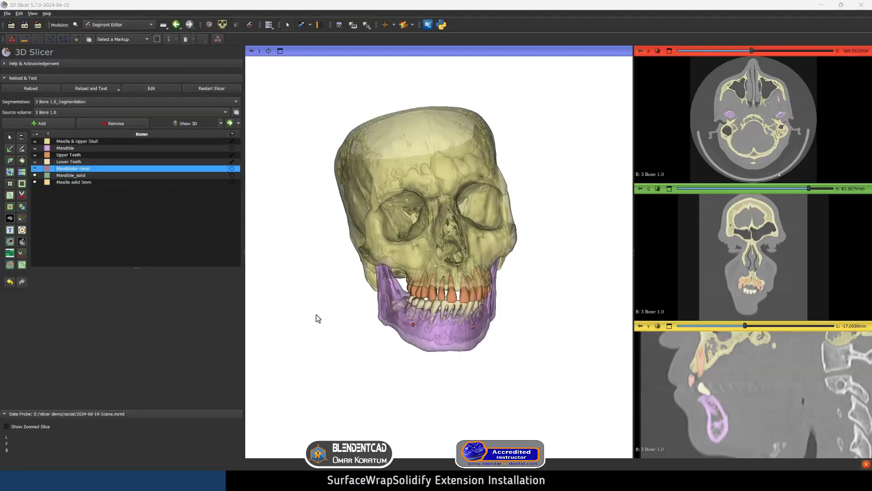
Set up Wrap Solidify for the Mandible segment with the outer surface region and 10 mm hole carving, and reveal the advanced settings
left_click(24, 266)
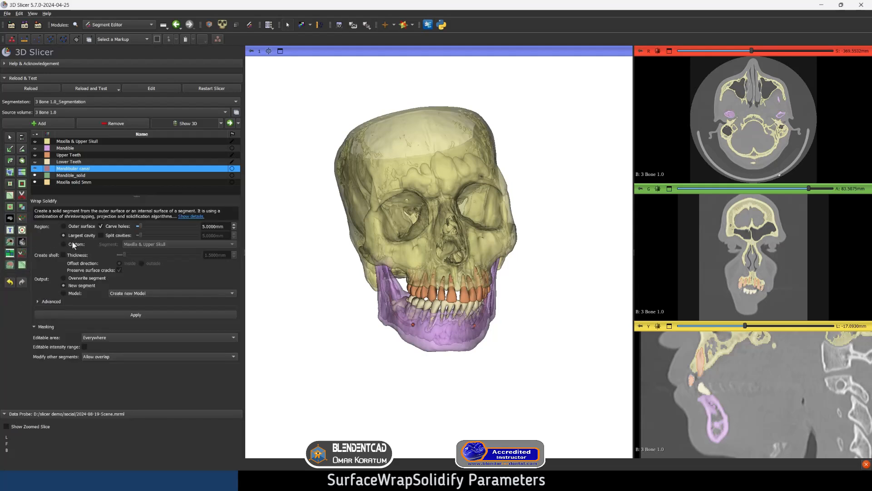
left_click(64, 149)
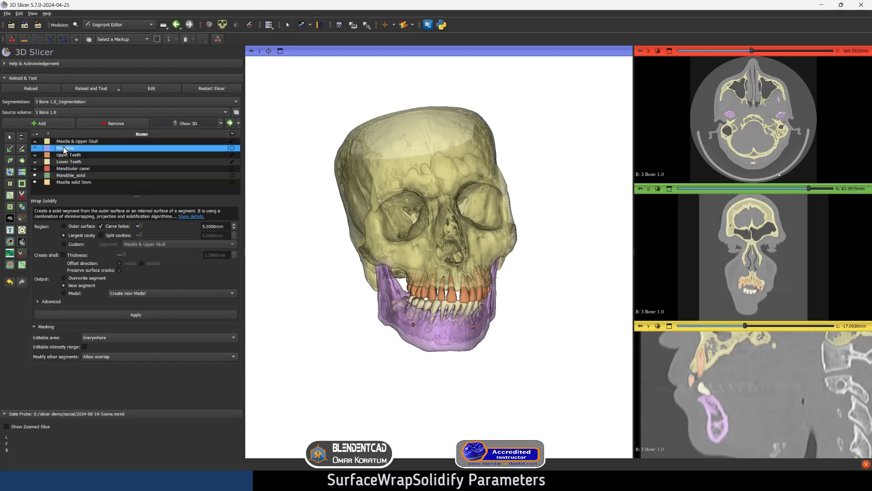
left_click(63, 226)
left_click(200, 227)
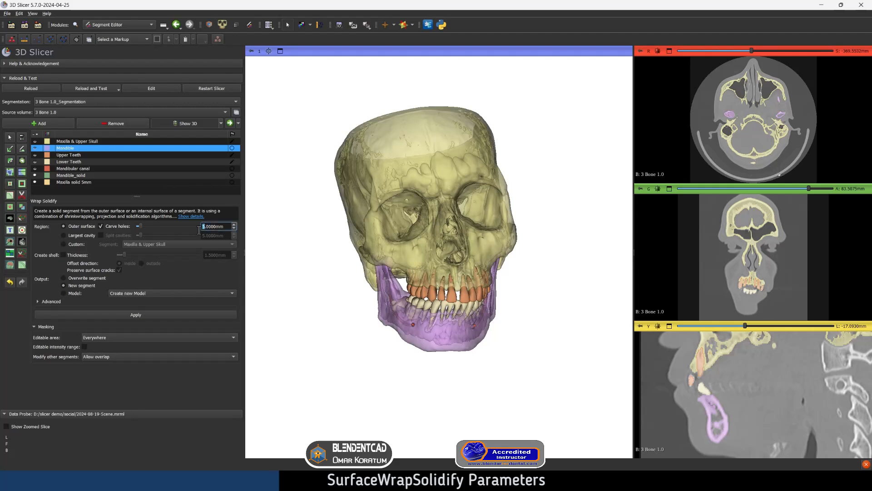
type("10")
left_click(242, 273)
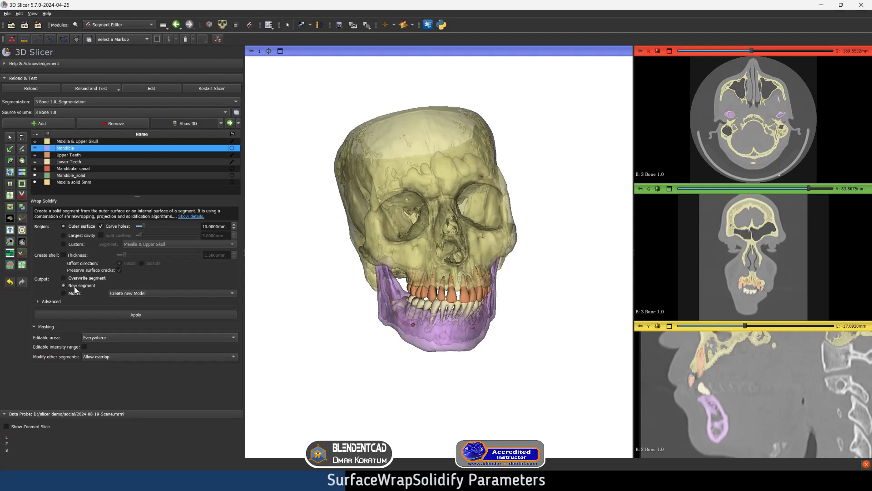
left_click(51, 301)
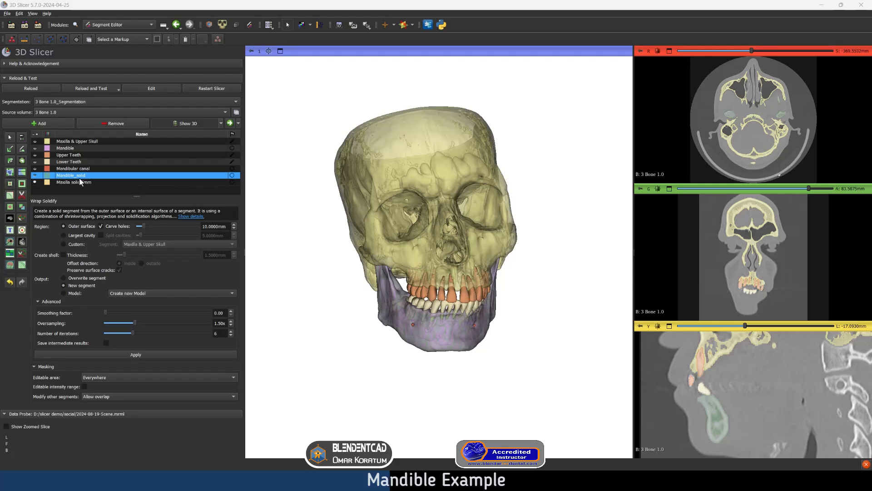
Hide the Maxilla & Upper Skull, Upper Teeth, Lower Teeth and Mandibular canal segments to isolate the two mandible segments
left_click_drag(426, 298, 432, 289)
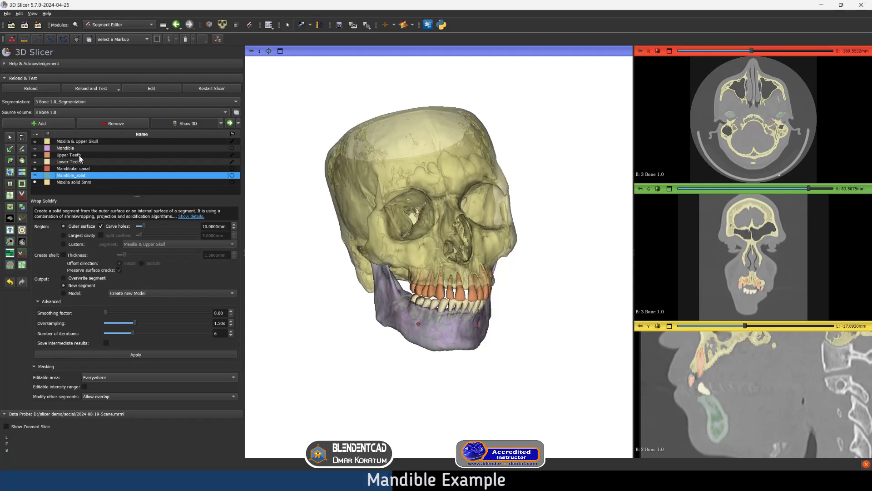
left_click(35, 142)
left_click(35, 154)
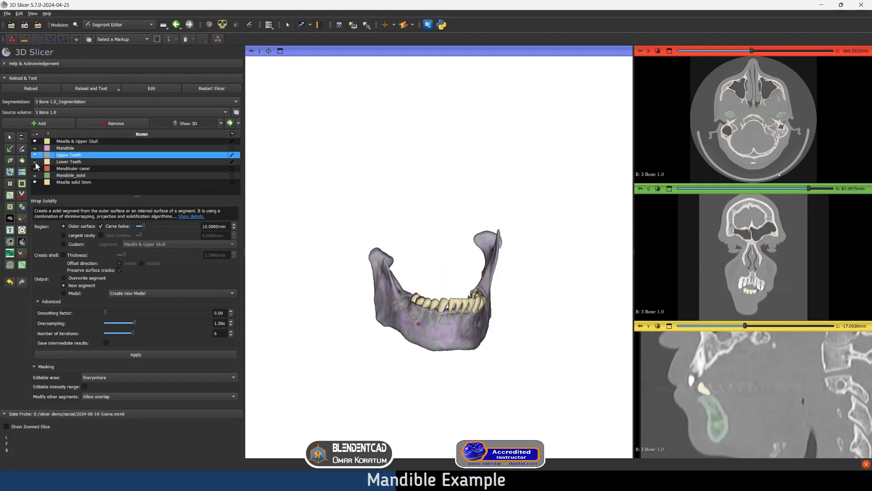
left_click(34, 162)
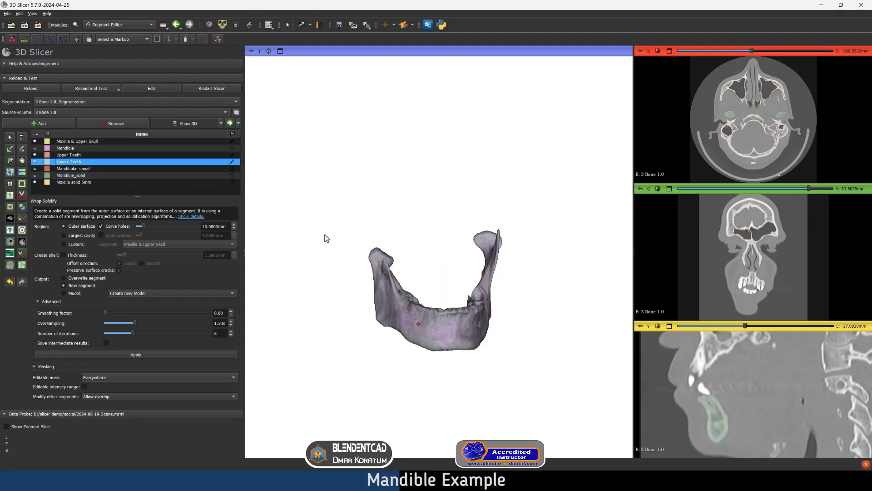
middle_click_drag(422, 274, 420, 227)
left_click(37, 168)
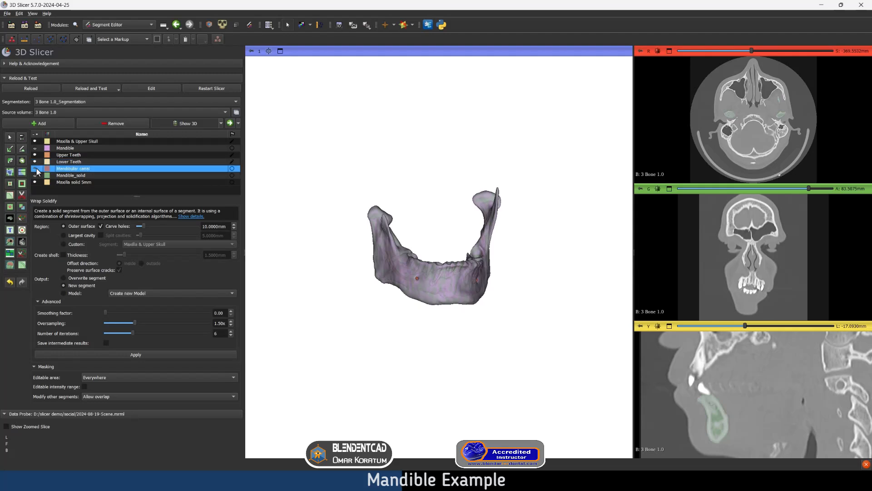
scroll(459, 267, "up", 5)
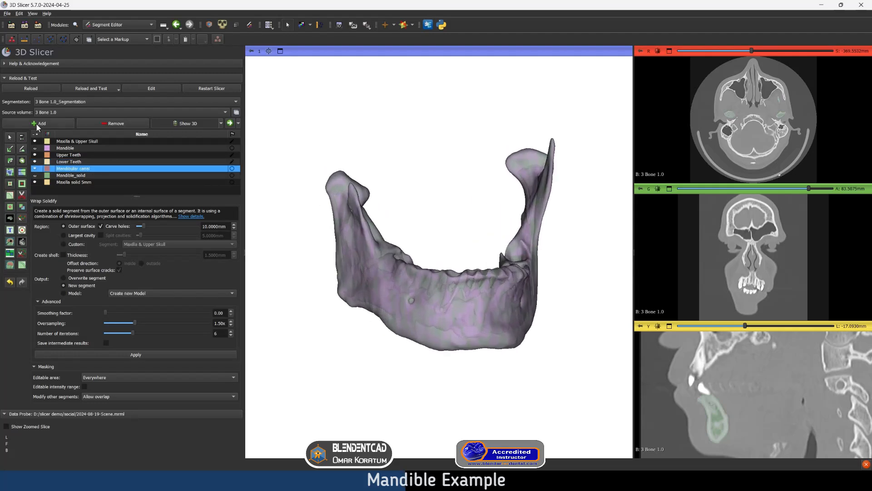
Compare the mandible with and without Mandible_solid, and examine Mandible_solid alone in 3D and in the sagittal slices
left_click(39, 176)
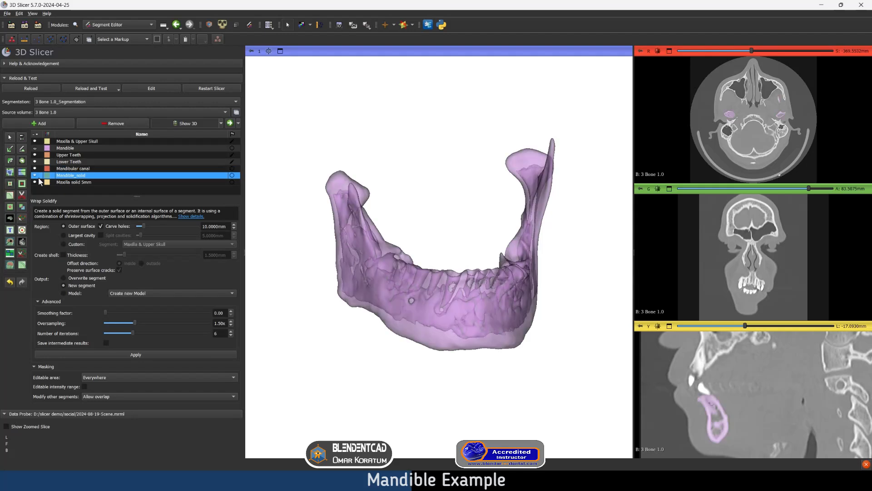
left_click(39, 178)
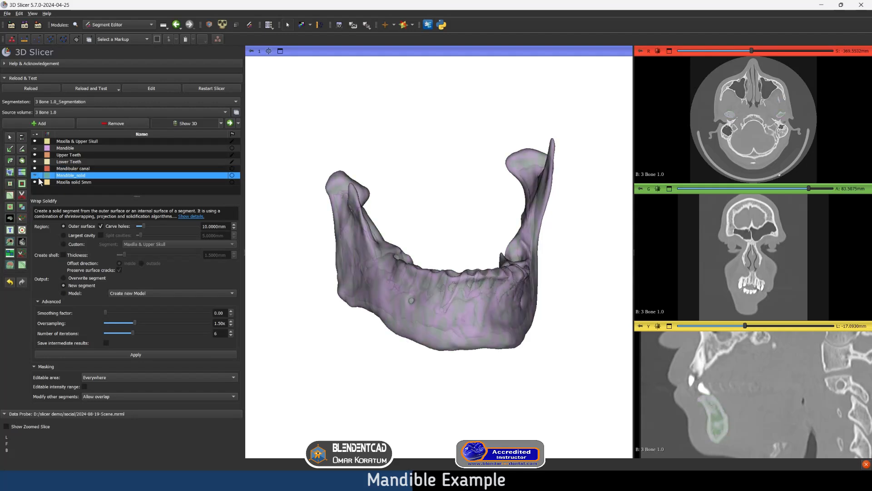
left_click(35, 147)
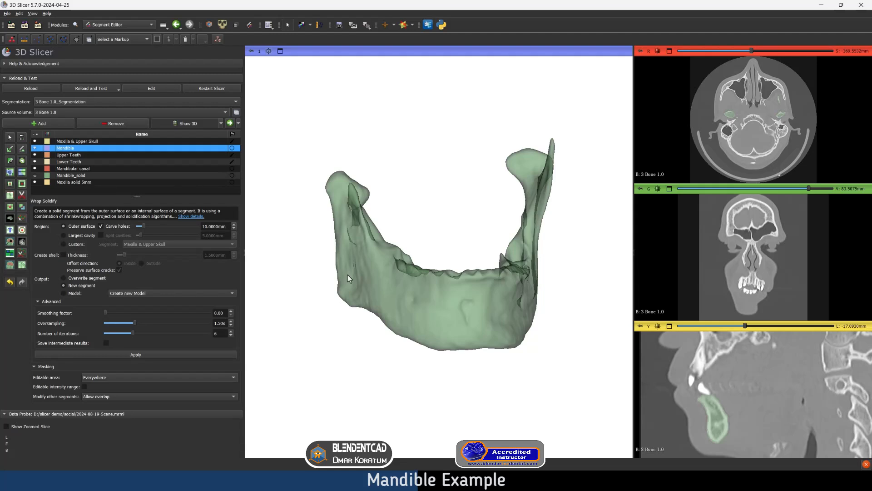
mouse_move(348, 274)
left_mouse_down()
mouse_move(424, 264)
mouse_move(335, 265)
mouse_move(339, 255)
mouse_move(387, 266)
mouse_move(364, 277)
left_mouse_up()
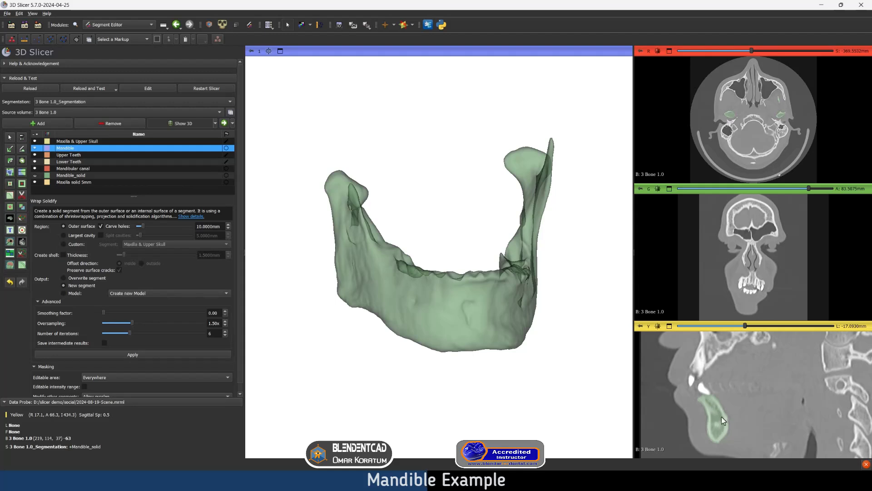
scroll(722, 416, "down", 5)
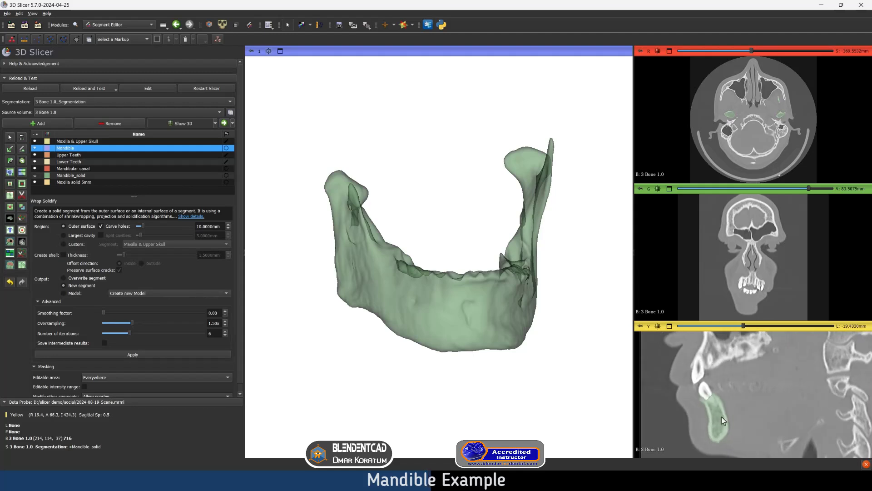
scroll(721, 416, "up", 5)
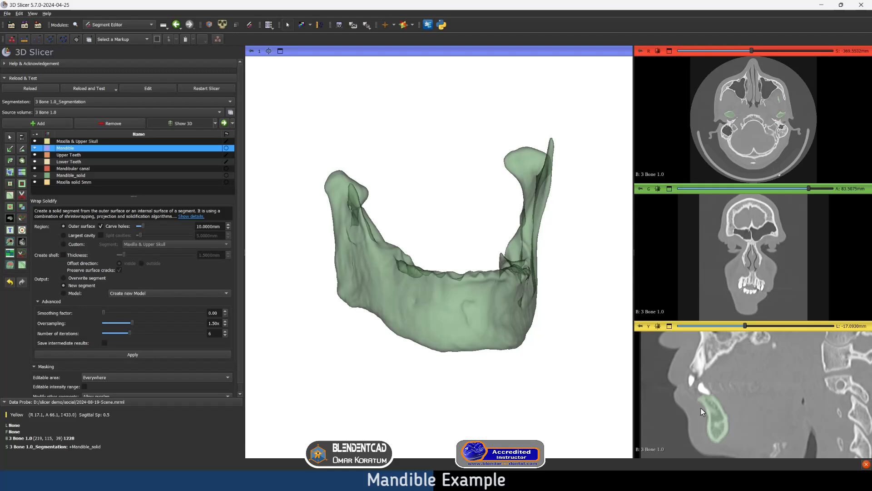
Examine the original Mandible segment alone in the sagittal slices, and overlay Mandible_solid to compare their interiors
left_click(35, 176)
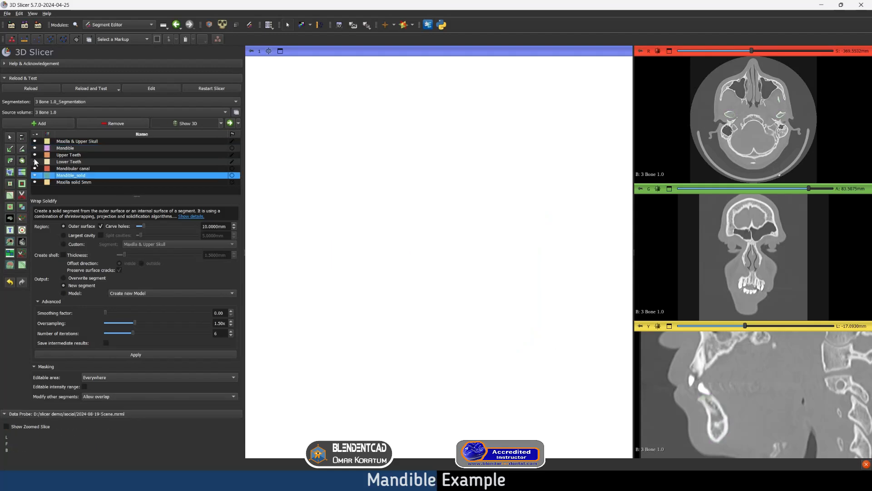
left_click(35, 148)
scroll(731, 414, "up", 8)
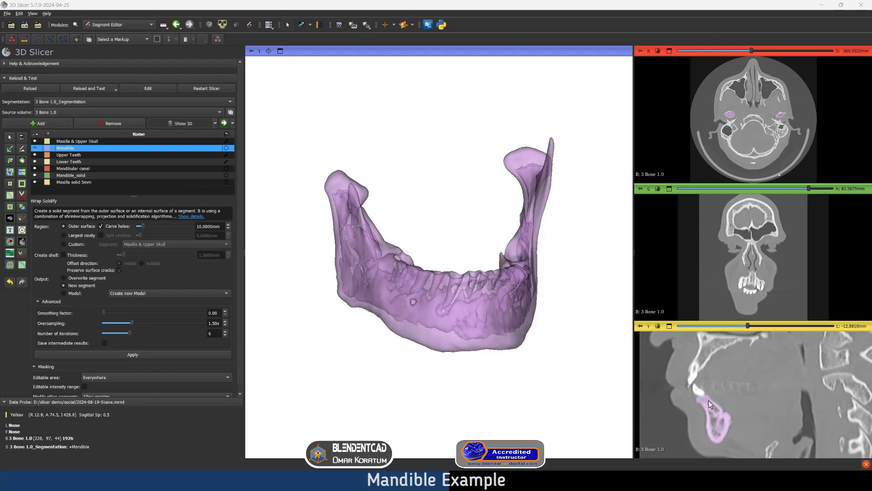
left_click(35, 175)
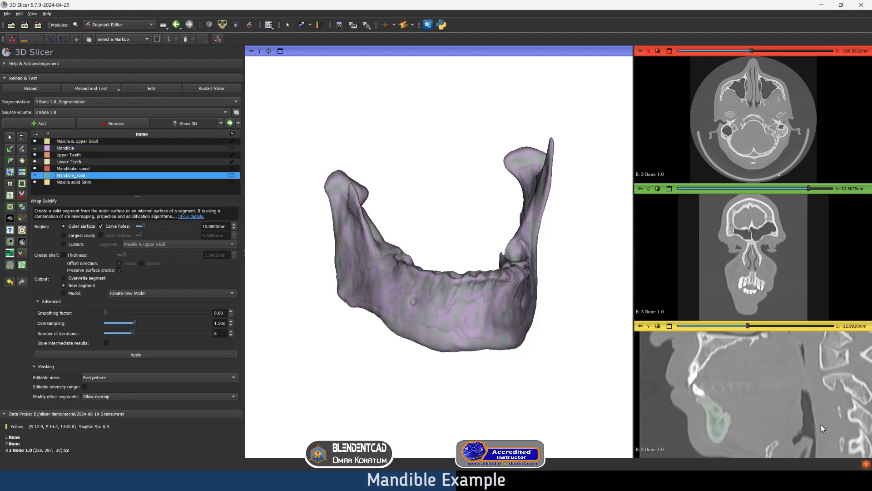
scroll(746, 420, "down", 7)
scroll(745, 421, "up", 20)
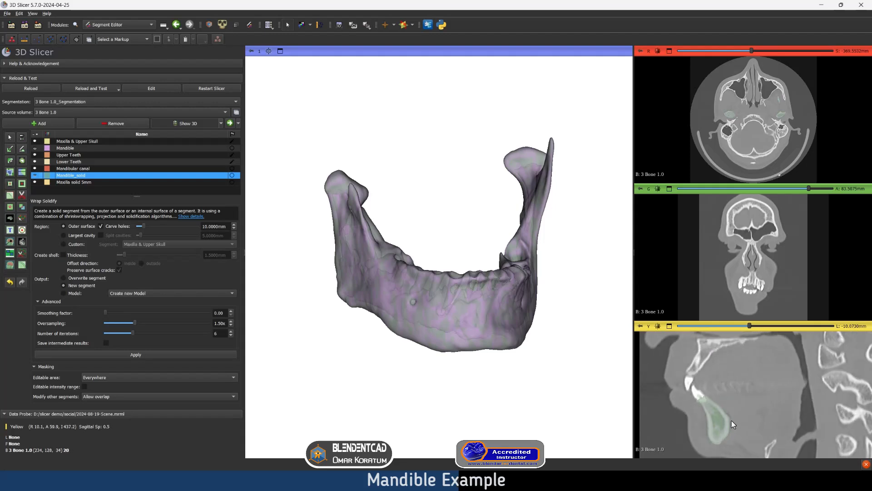
Step through more sagittal slices to examine the overlaid Mandible and Mandible_solid interiors
scroll(732, 420, "down", 20)
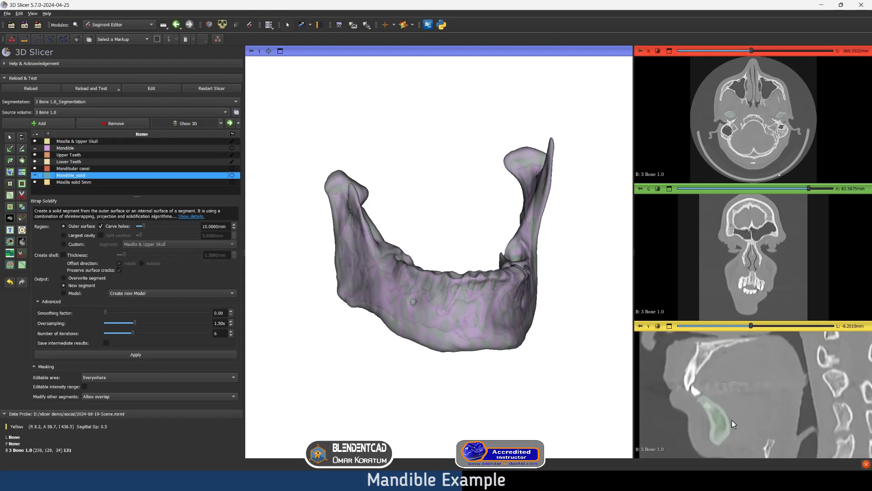
scroll(732, 421, "down", 9)
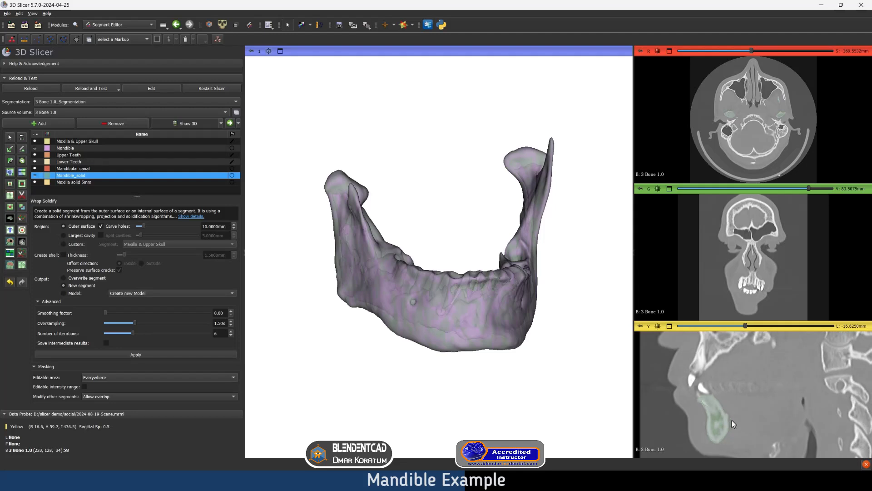
scroll(732, 420, "up", 8)
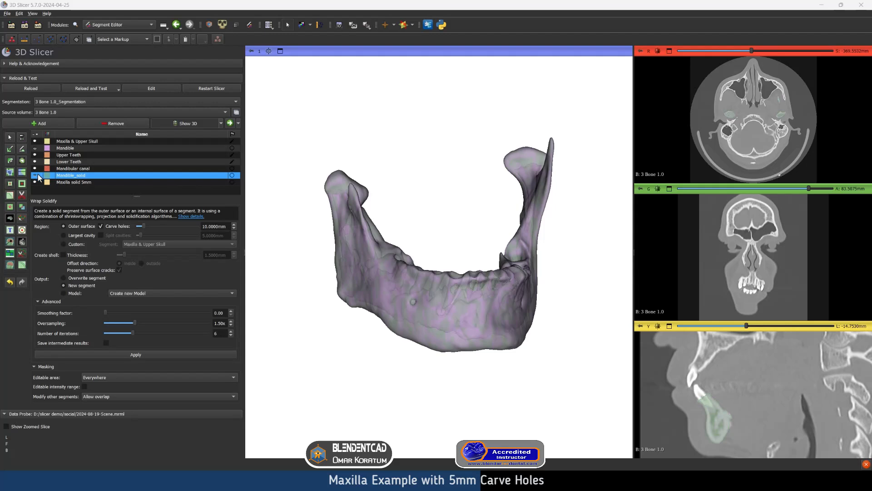
Hide both mandible segments and show only the Maxilla & Upper Skull segment, viewed from the front in 3D
left_click(34, 148)
left_click(34, 148)
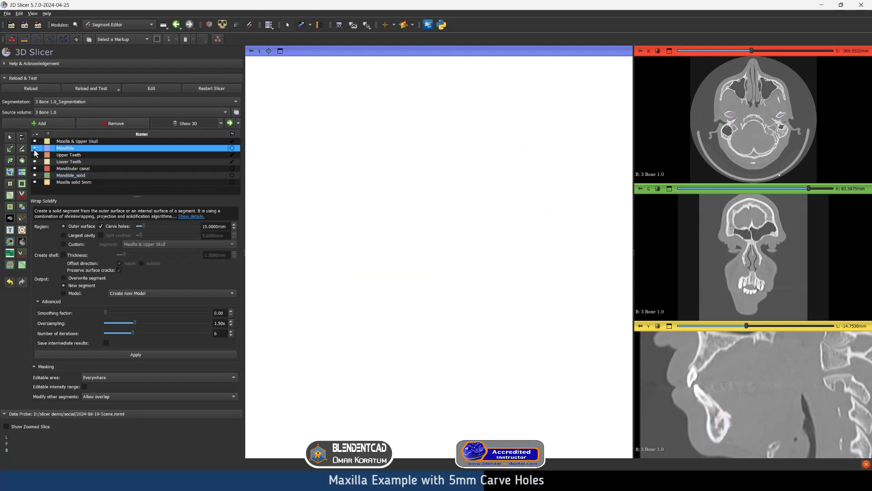
left_click(35, 141)
scroll(461, 217, "down", 5)
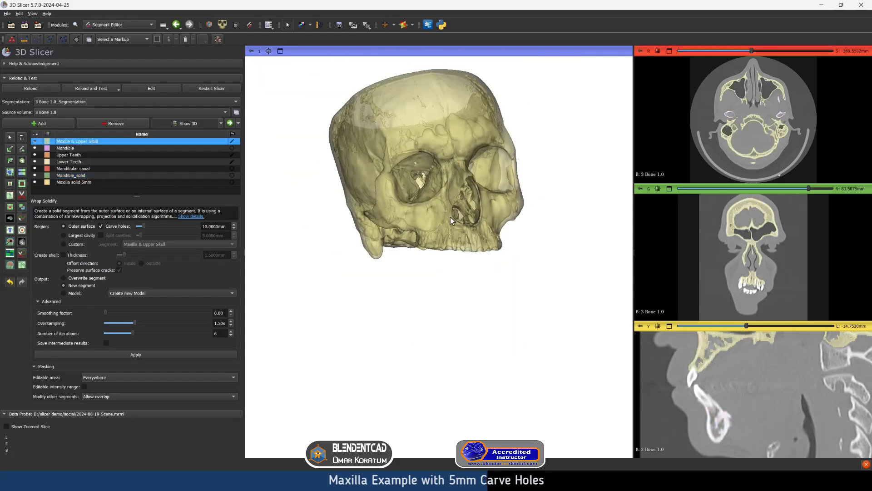
left_click_drag(451, 217, 423, 247)
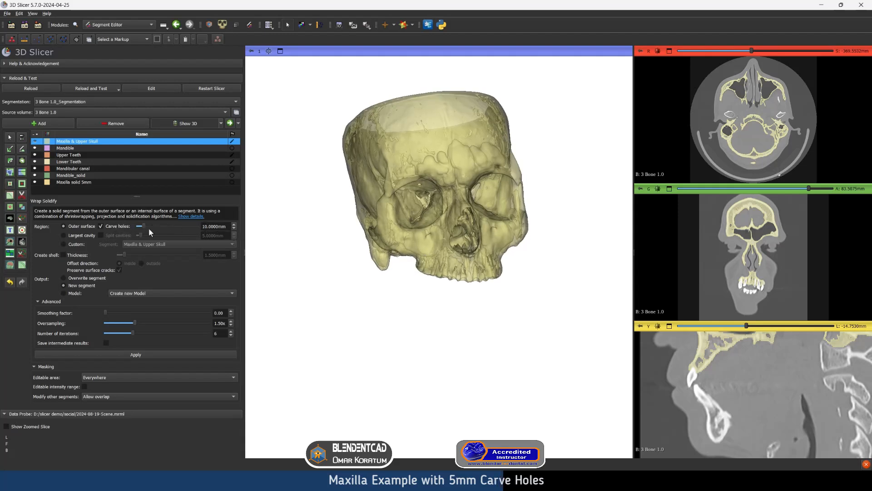
Solidify the Maxilla & Upper Skull segment into a new segment with hole carving set to 5 mm
left_click_drag(205, 226, 196, 228)
type("5")
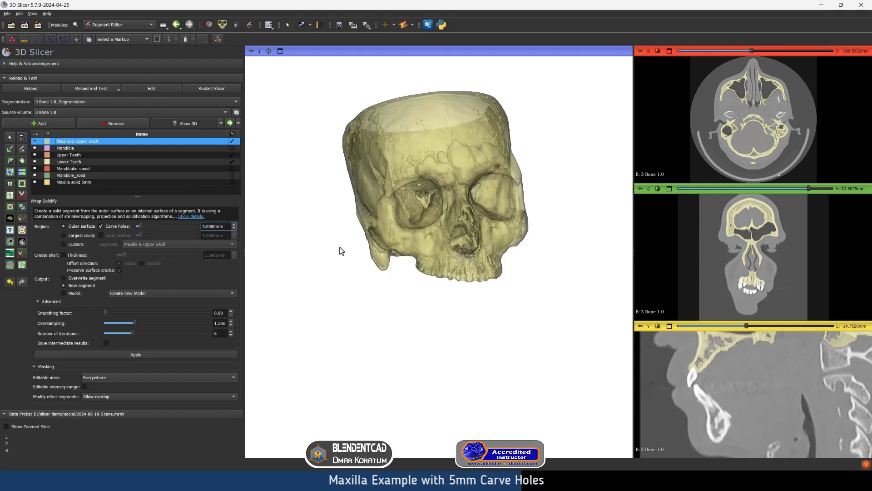
left_click(190, 274)
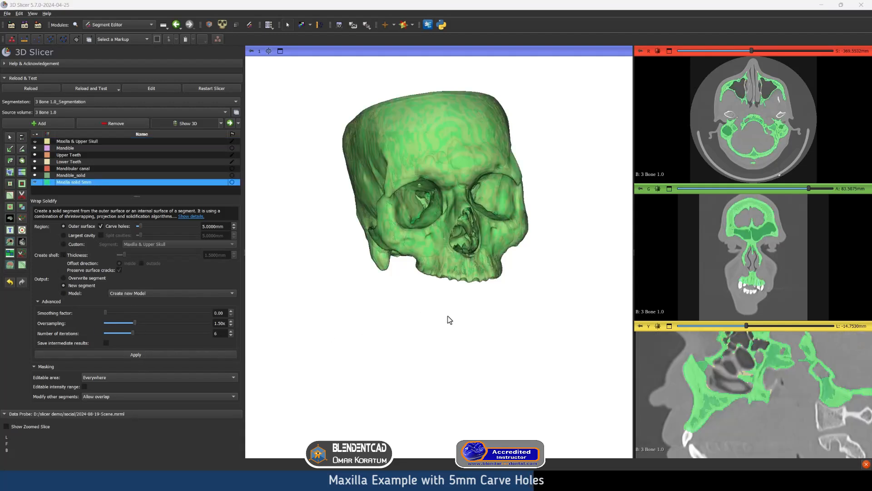
left_click_drag(447, 316, 463, 329)
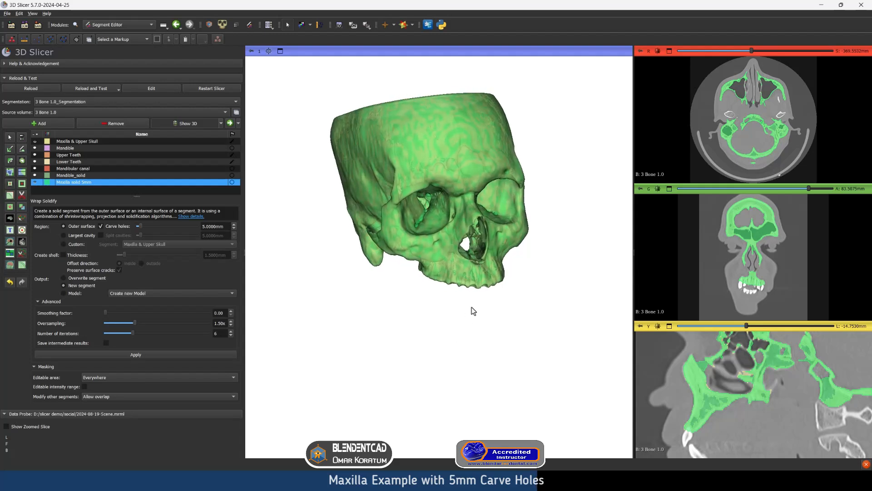
Compare Maxilla solid 5mm with the original Maxilla & Upper Skull in 3D and slices, ending with only the solid segment shown
left_click(34, 141)
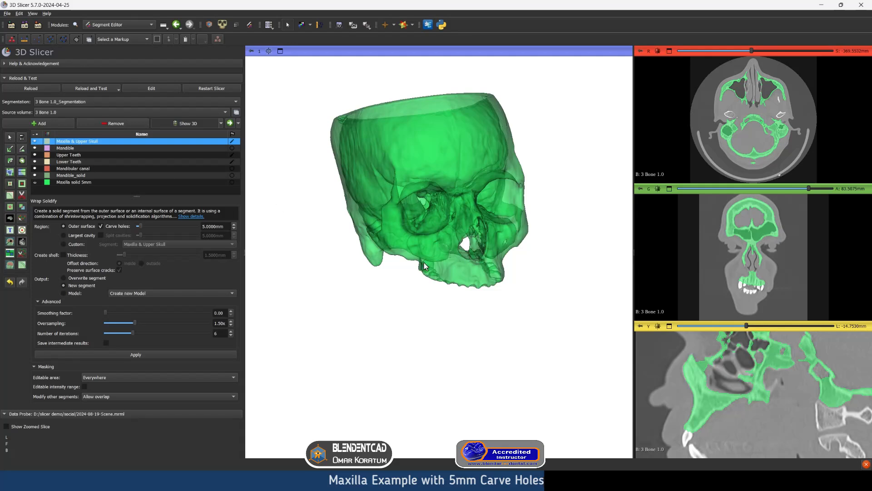
left_click_drag(408, 254, 405, 276)
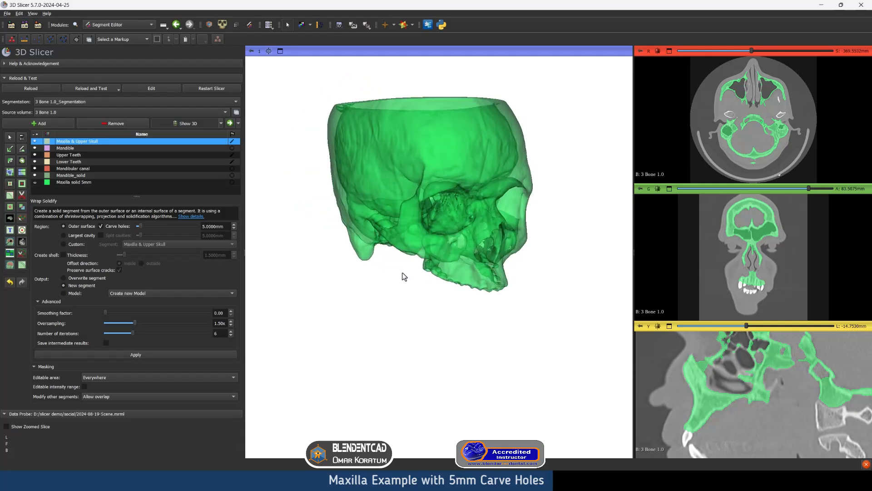
left_click(35, 182)
left_click(34, 141)
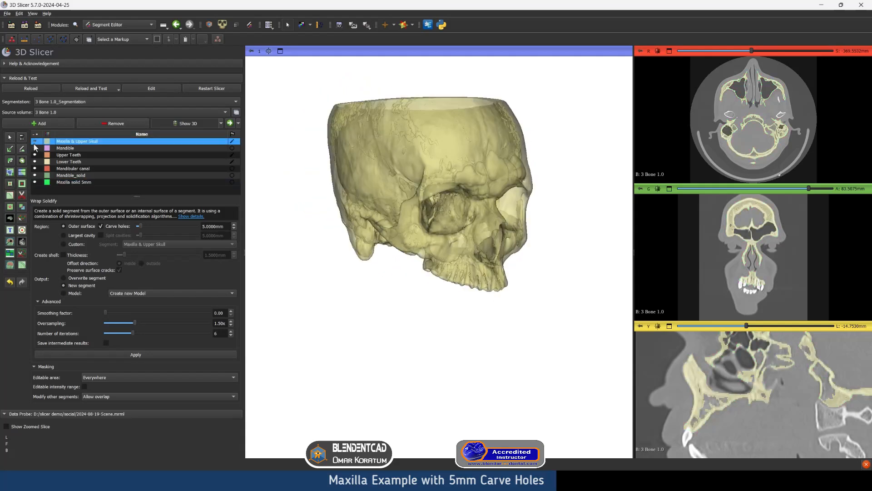
left_click_drag(411, 264, 435, 254)
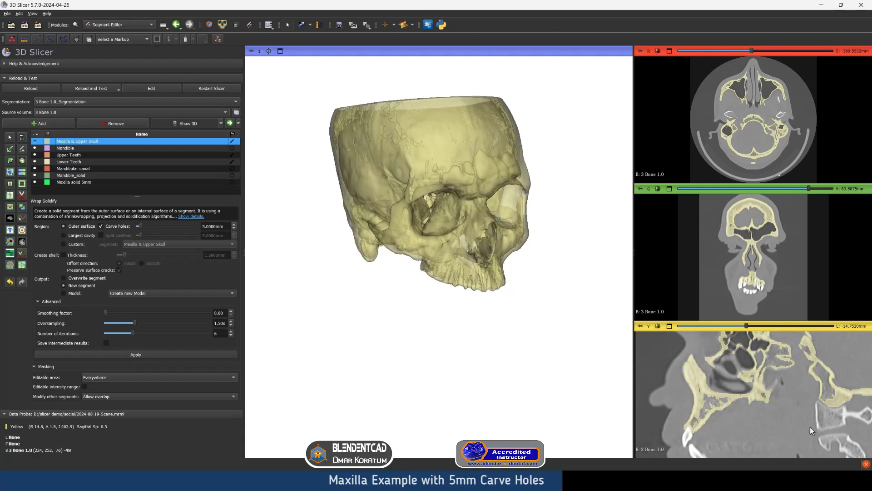
left_click(34, 182)
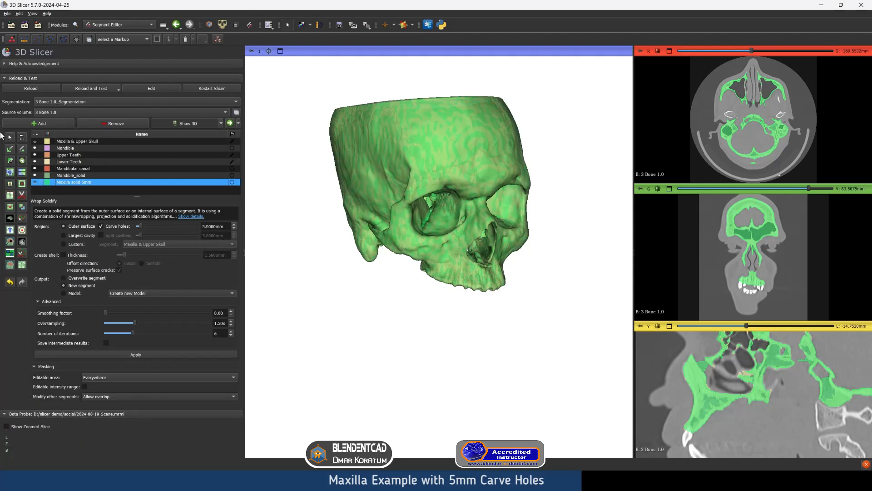
left_click(35, 141)
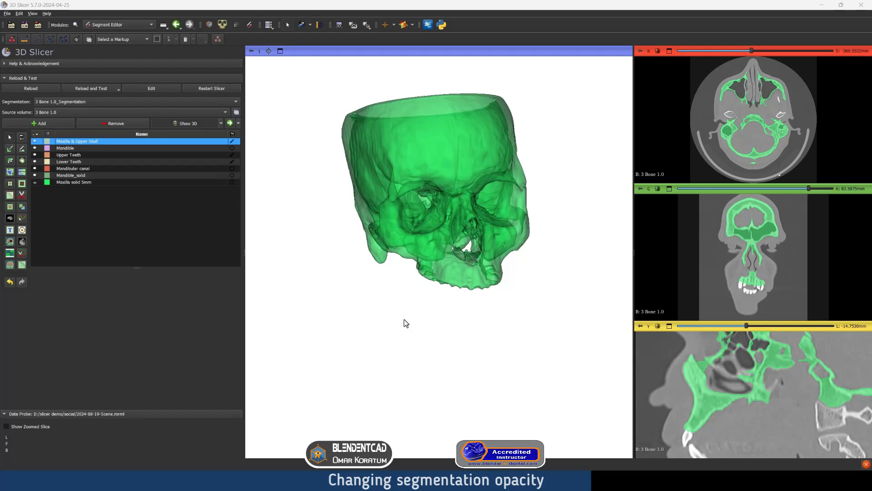
In the Segmentations module, set the Maxilla solid 5mm segment's opacity to 1.00 and inspect its eye sockets and nasal opening
left_click(130, 26)
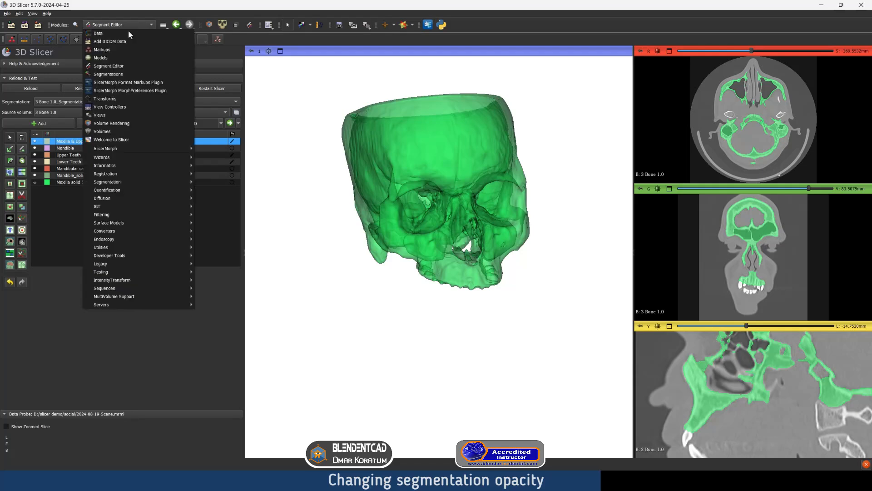
left_click(130, 74)
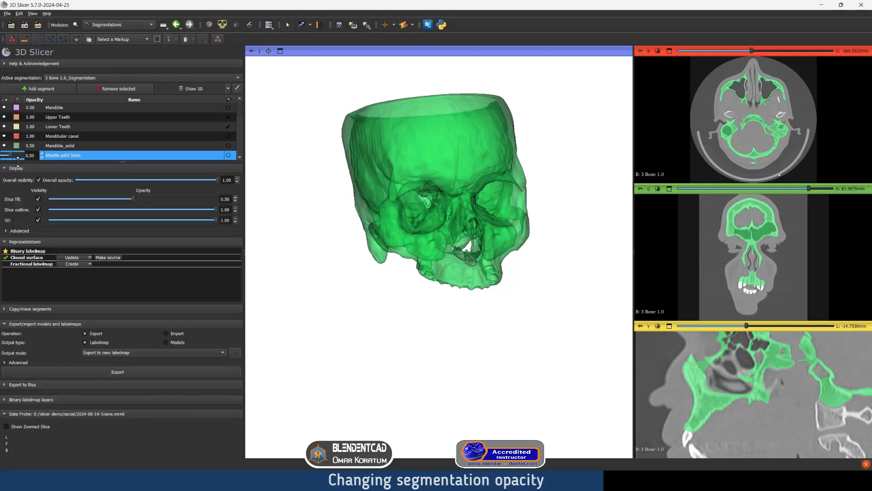
left_click_drag(10, 157, 24, 155)
scroll(386, 192, "up", 3)
left_click_drag(386, 189, 391, 227)
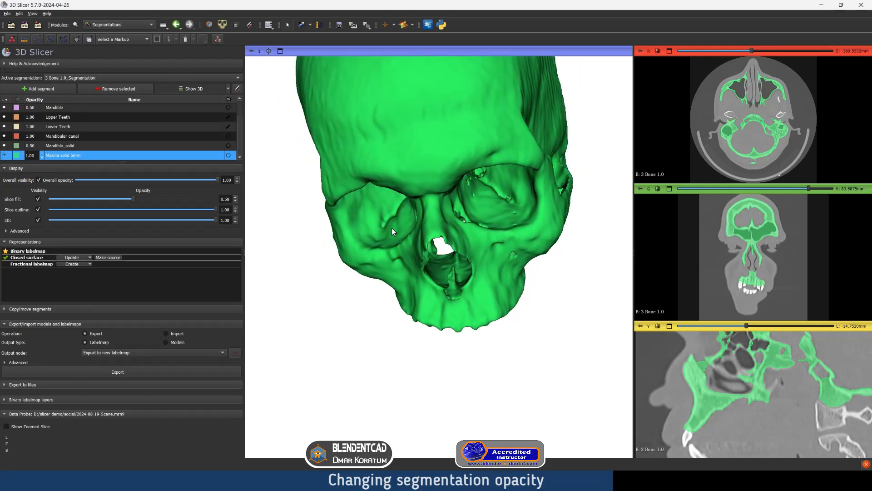
left_click_drag(486, 185, 438, 211)
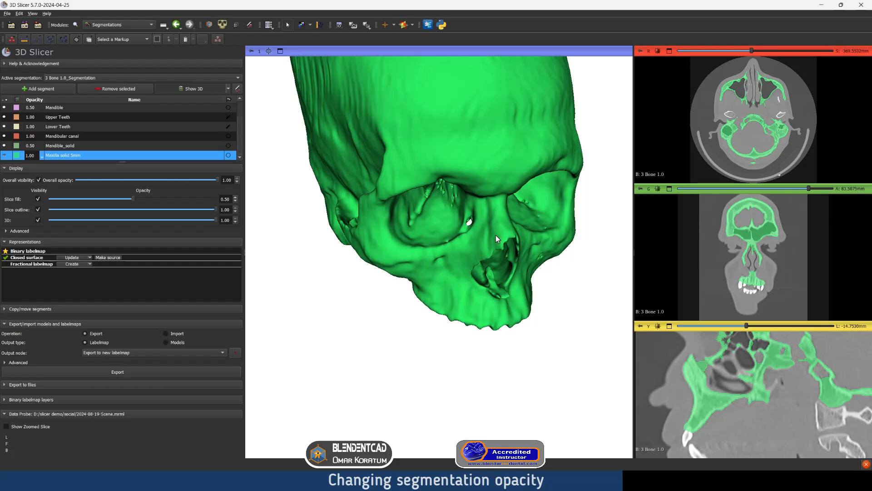
left_click_drag(423, 204, 462, 213)
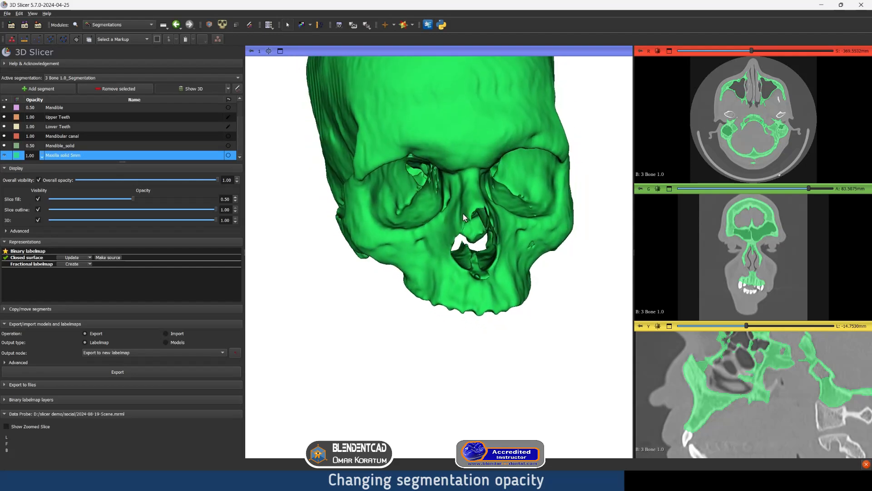
Return to the Segment Editor and solidify the Maxilla & Upper Skull segment into a new segment with 10 mm hole carving
left_click(107, 25)
left_click(122, 73)
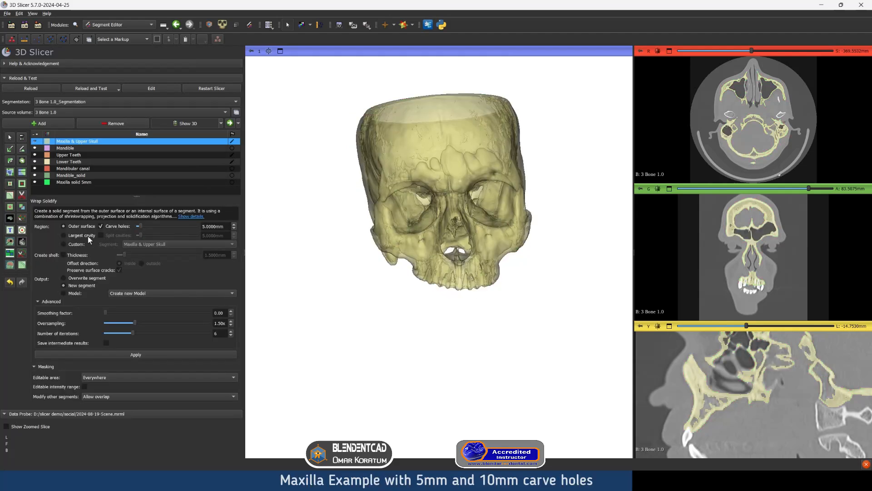
left_click_drag(206, 226, 191, 227)
type("10")
left_click(178, 353)
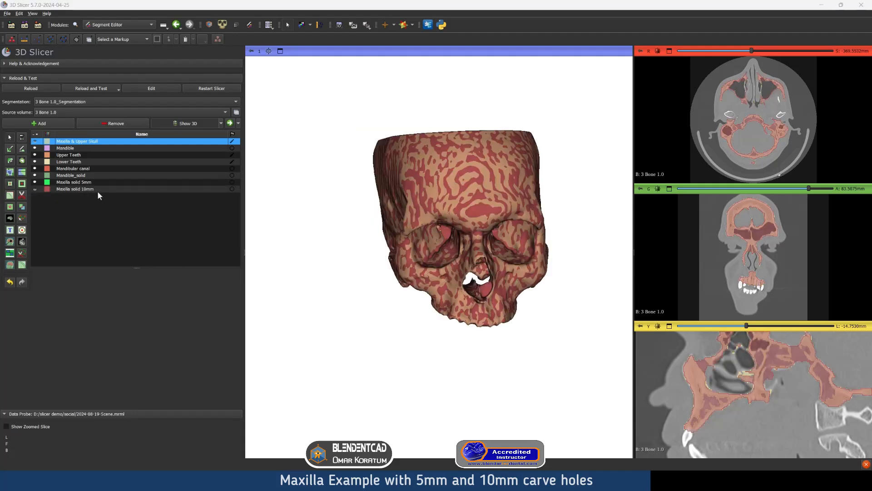
Isolate the Maxilla solid 5mm segment and examine its eye sockets up close in 3D
left_click(34, 141)
left_click(36, 189)
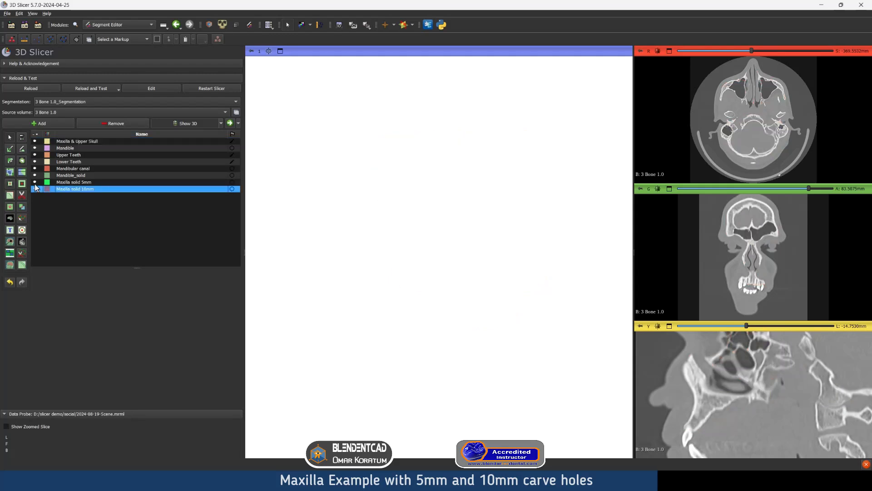
left_click(35, 182)
mouse_move(522, 274)
left_mouse_down()
mouse_move(511, 278)
mouse_move(529, 276)
left_mouse_up()
scroll(524, 274, "up", 1)
scroll(530, 277, "up", 1)
scroll(529, 280, "up", 2)
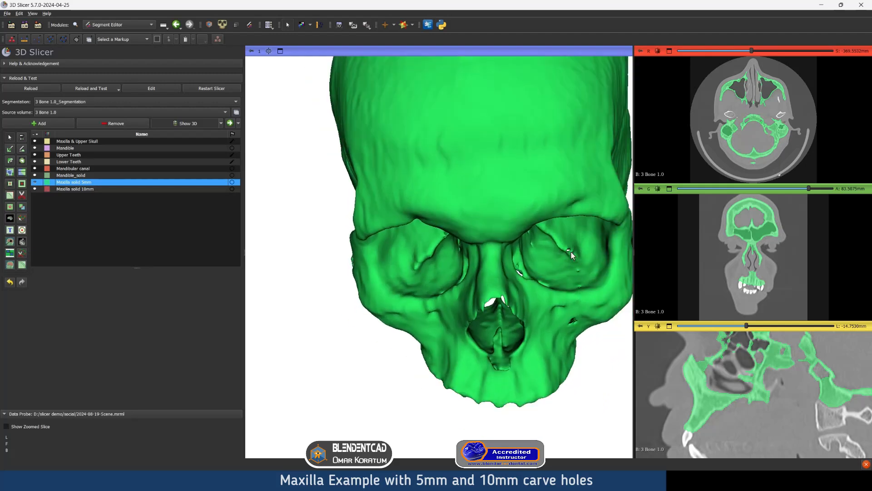
Overlay Maxilla solid 10mm on the 5 mm version, and examine the 10 mm segment alone around the eye sockets and nose
left_click(35, 189)
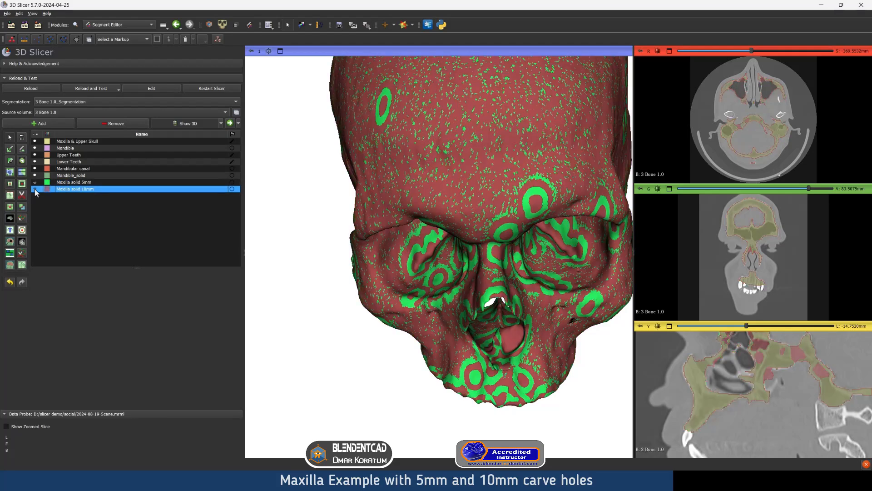
left_click(35, 183)
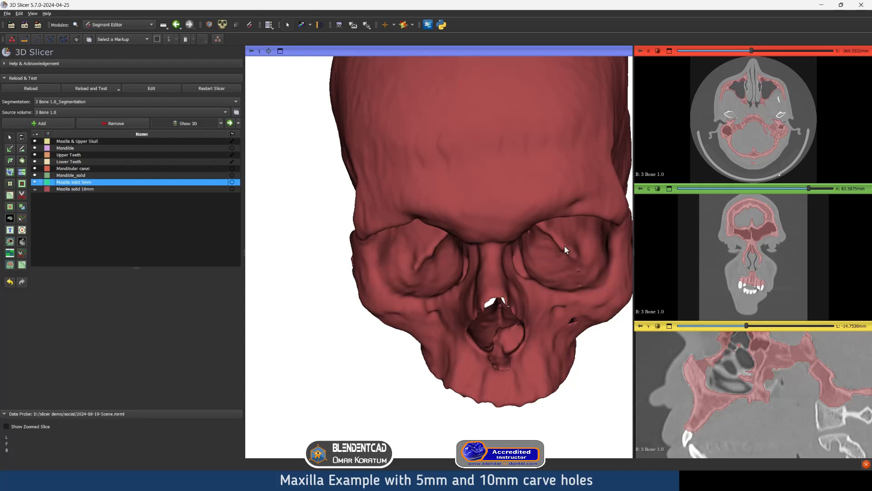
mouse_move(565, 246)
left_mouse_down()
mouse_move(546, 261)
mouse_move(549, 249)
left_mouse_up()
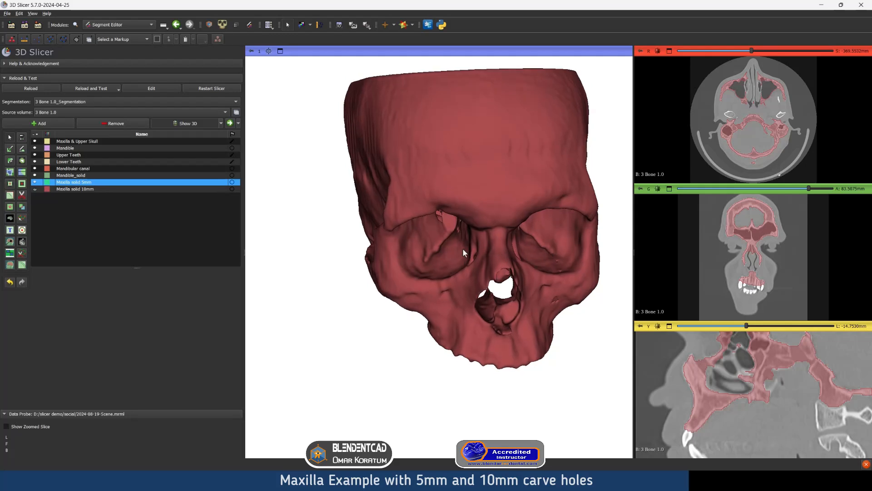
left_click_drag(510, 251, 538, 252)
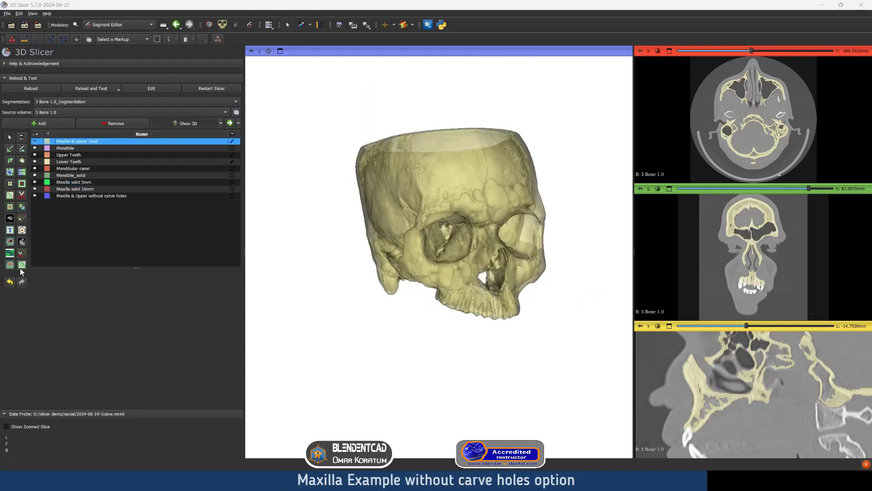
Run Wrap Solidify on the Maxilla & Upper Skull segment with hole carving disabled, outputting a new segment
left_click(22, 266)
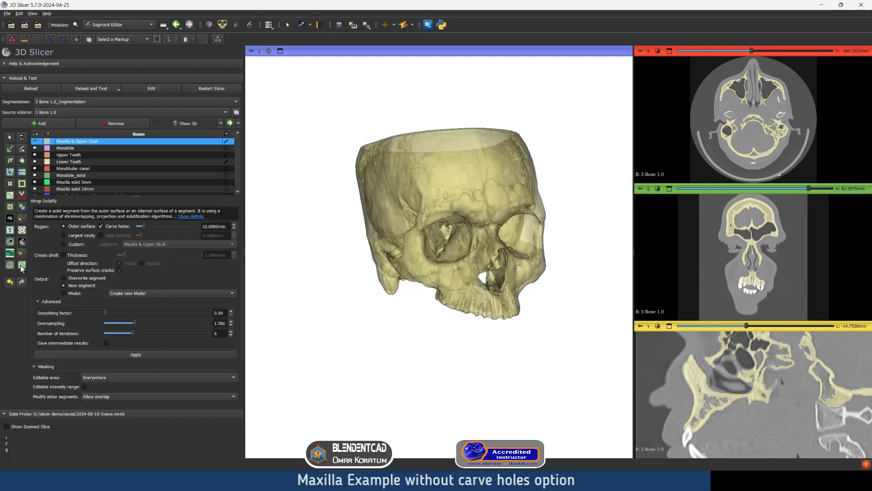
left_click(100, 226)
left_click(138, 356)
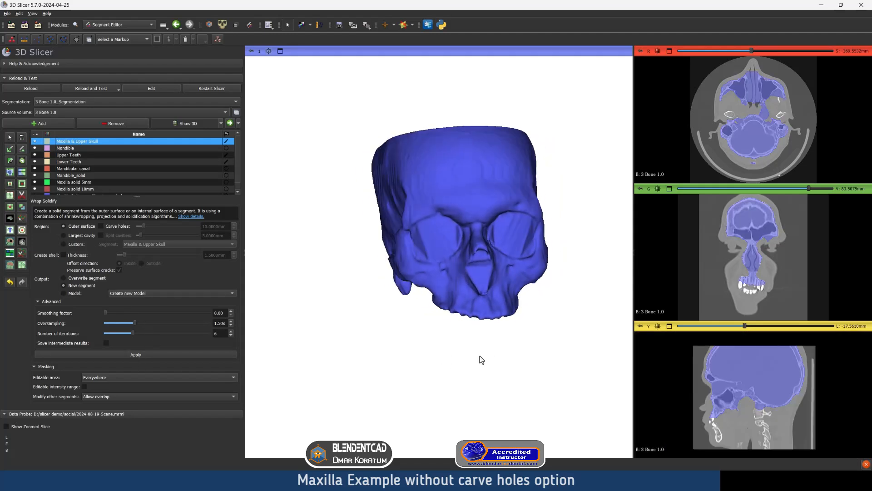
Examine the Maxilla & Upper without carve holes segment from the side in 3D and through the sagittal slices
left_click_drag(499, 356, 538, 364)
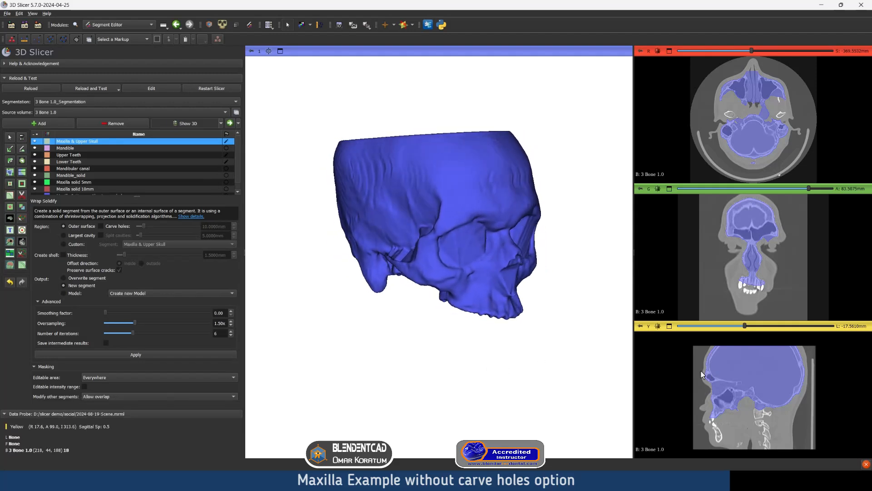
scroll(755, 374, "down", 5)
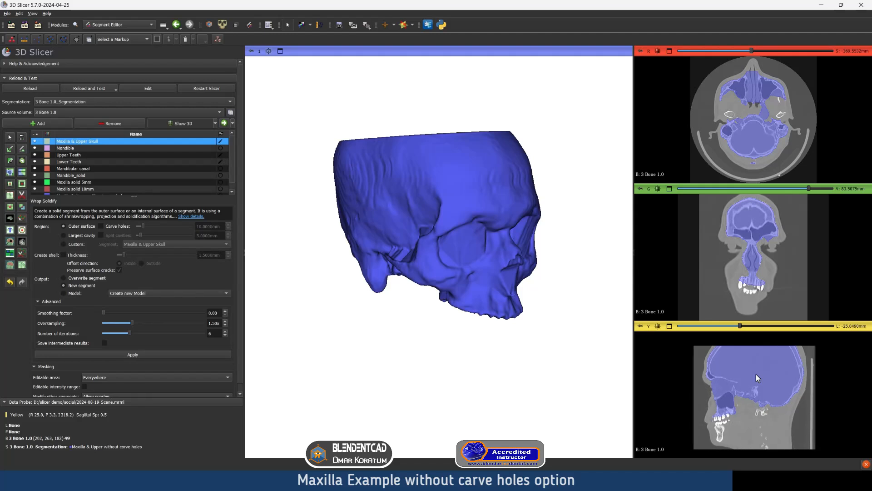
scroll(756, 375, "down", 6)
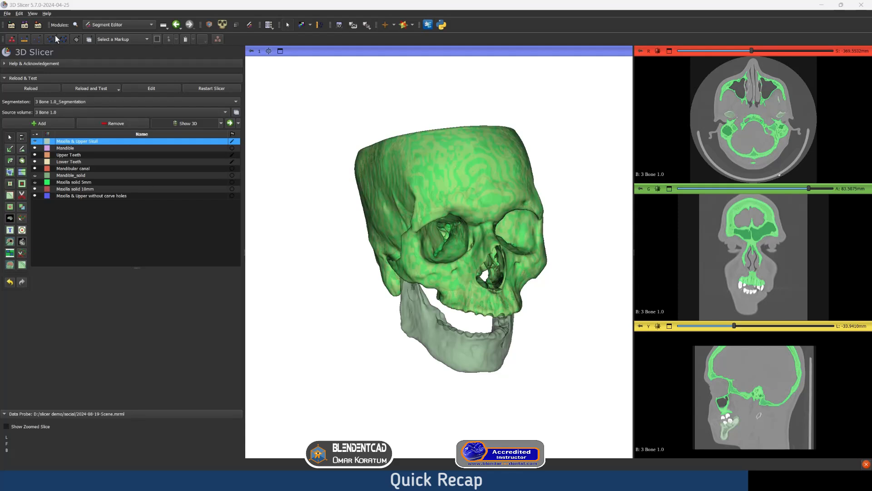
Locate the Extensions Manager command, and reopen the Wrap Solidify effect for the Maxilla & Upper Skull segment
left_click(32, 14)
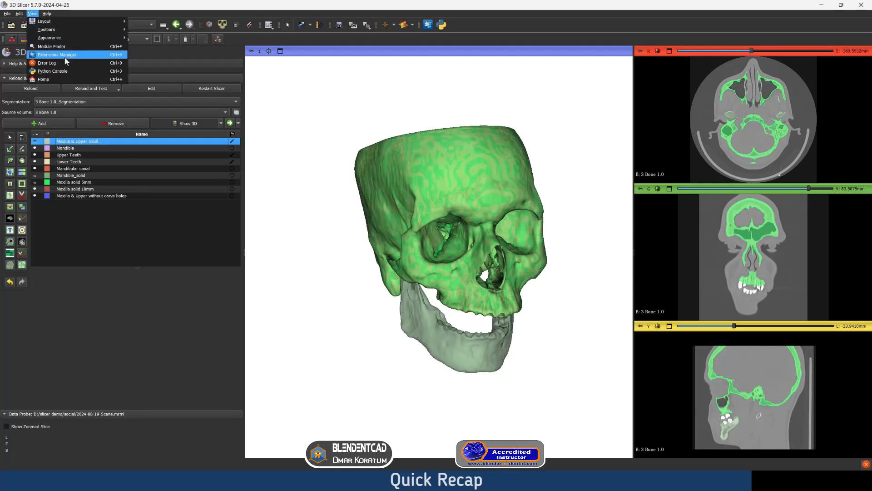
left_click(166, 225)
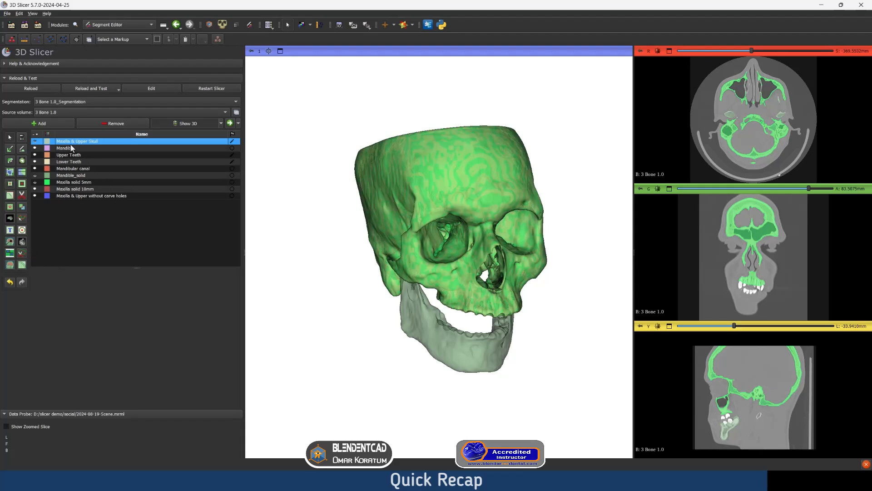
left_click(22, 265)
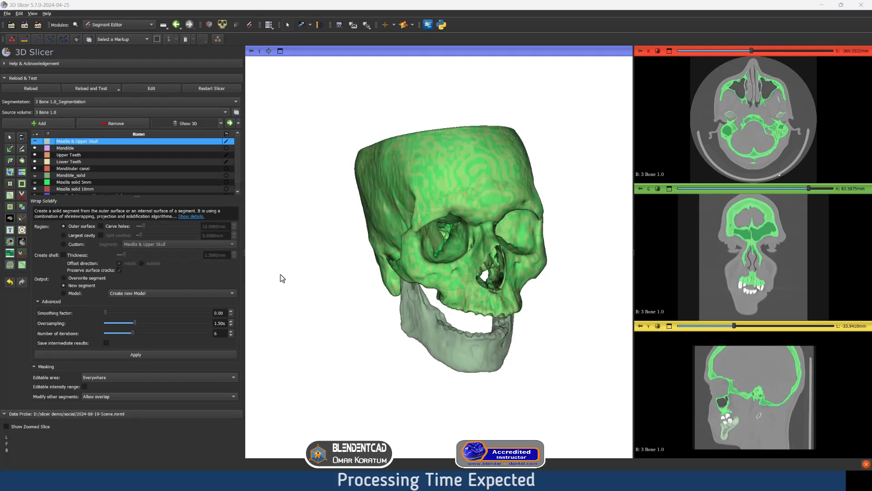
left_click_drag(317, 279, 395, 285)
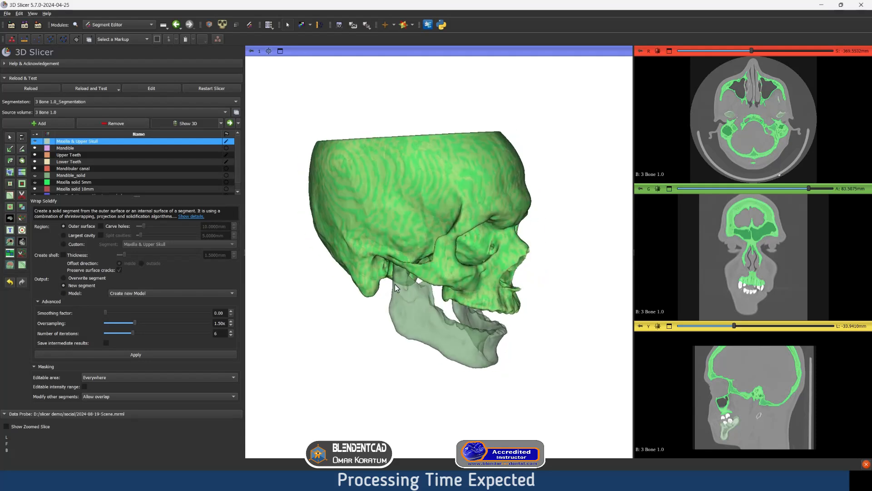
left_click_drag(480, 277, 451, 274)
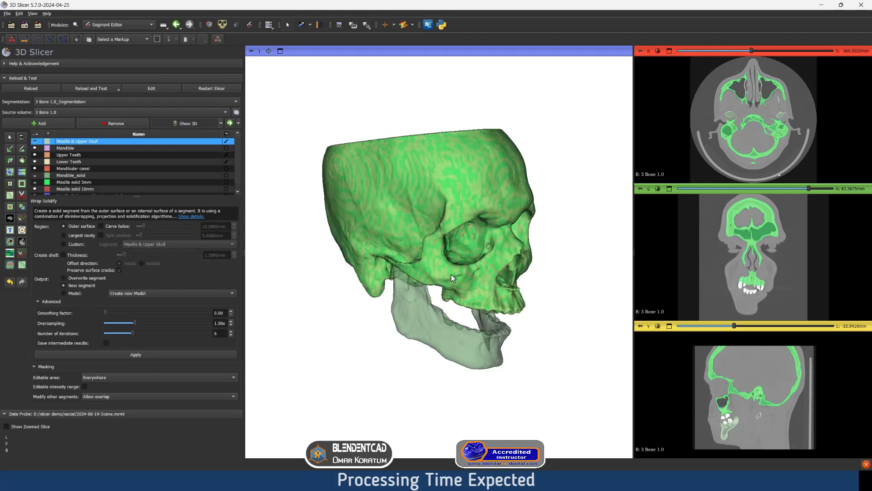
left_click_drag(427, 270, 465, 273)
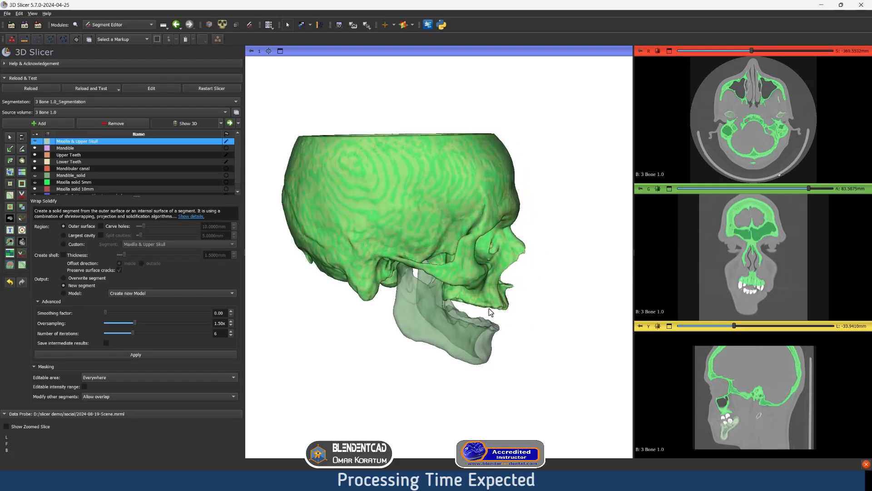